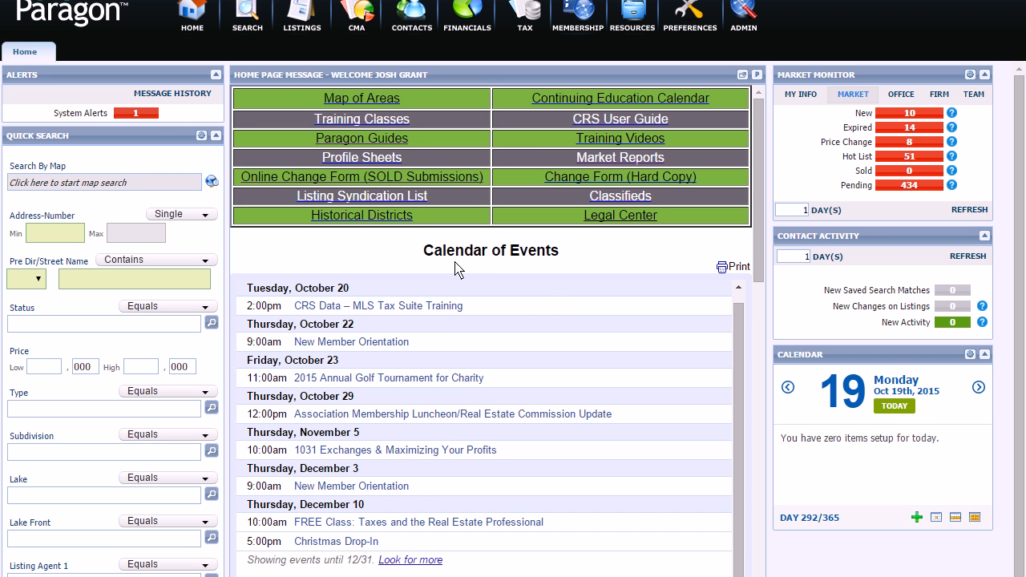
Step: Open the CONTACTS dropdown menu from the home page toolbar
{"action": "left_click", "coordinate": [412, 16]}
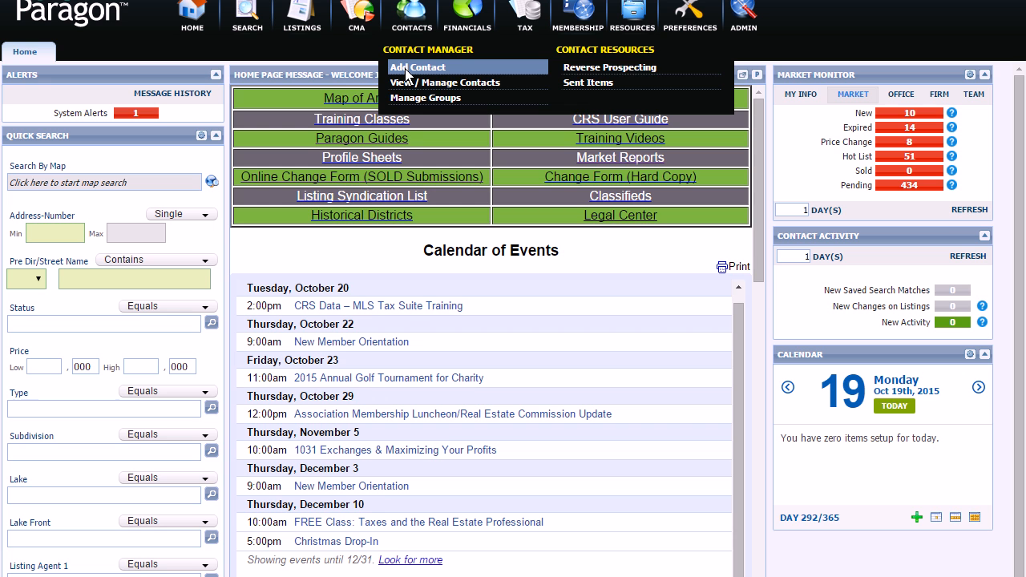
Step: Add a new contact with the client's first name, last name and home e-mail address
{"action": "left_click", "coordinate": [407, 71]}
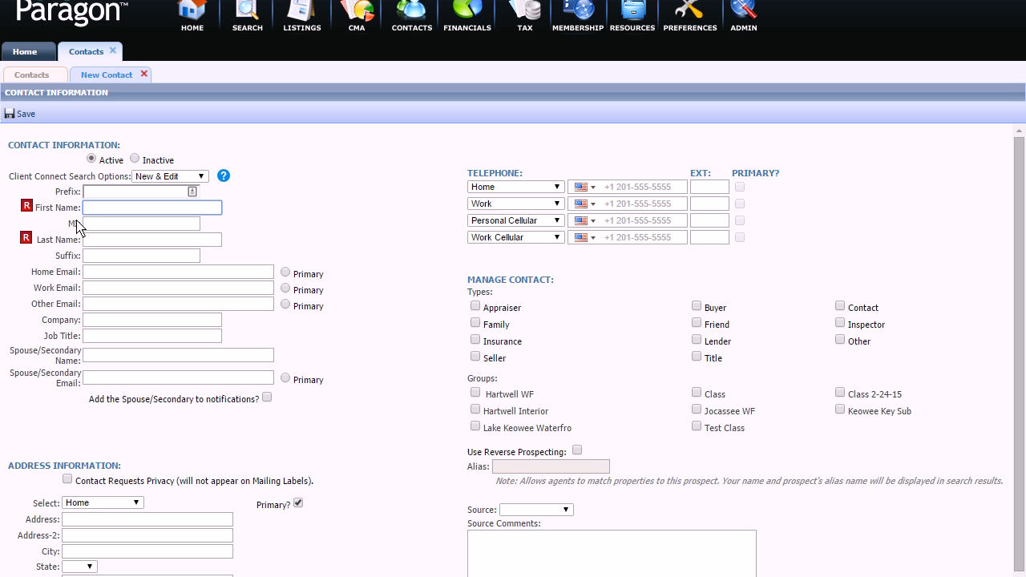
{"action": "type", "text": "John"}
{"action": "key", "text": "Tab"}
{"action": "key", "text": "Tab"}
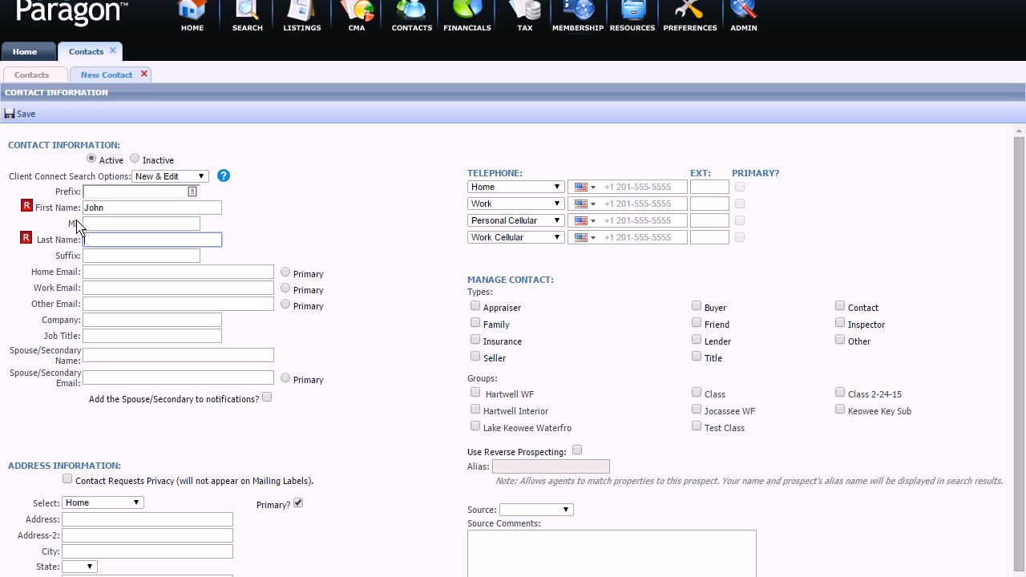
{"action": "type", "text": "Smith"}
{"action": "key", "text": "Tab"}
{"action": "key", "text": "Tab"}
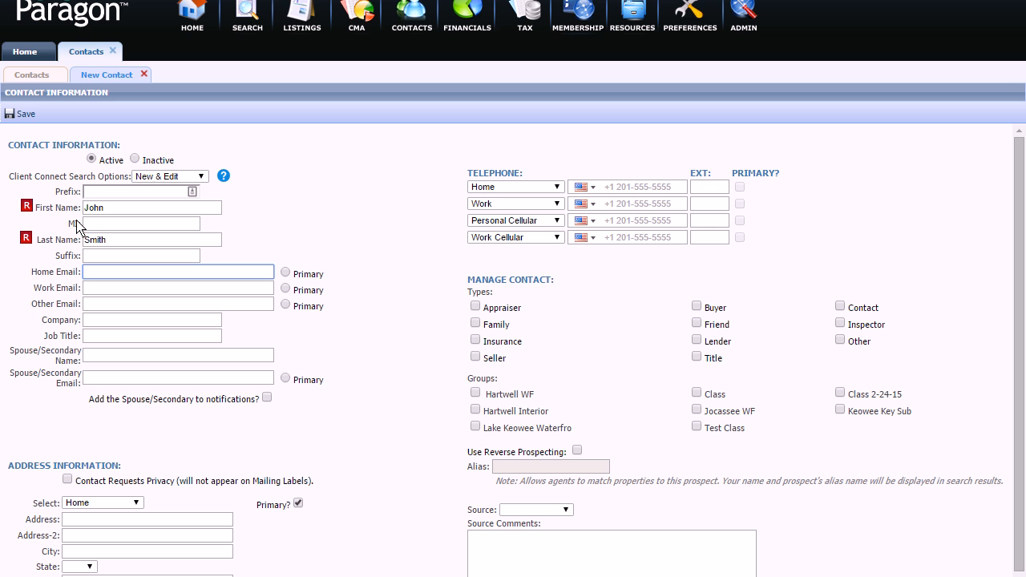
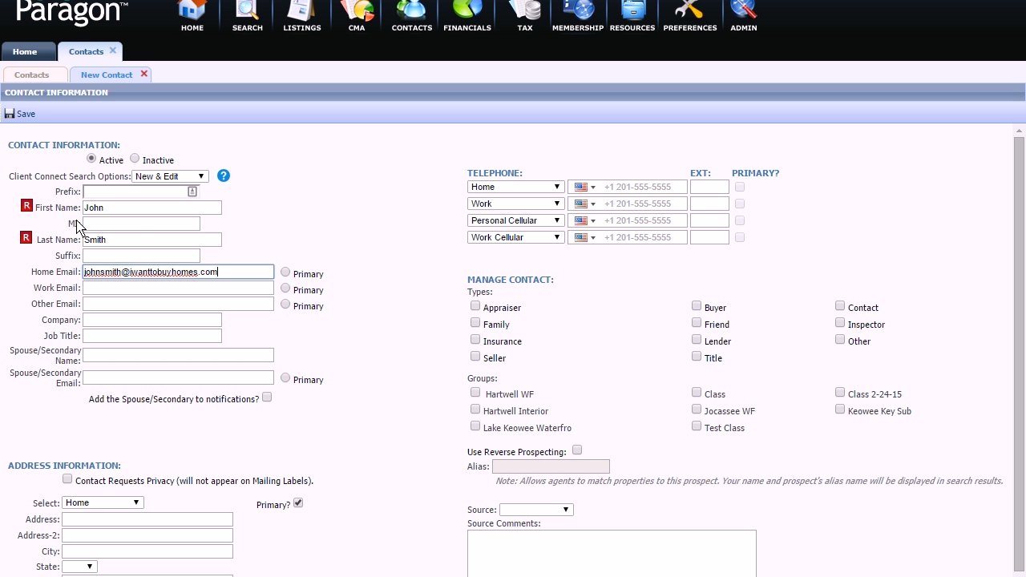
{"action": "left_click", "coordinate": [286, 278]}
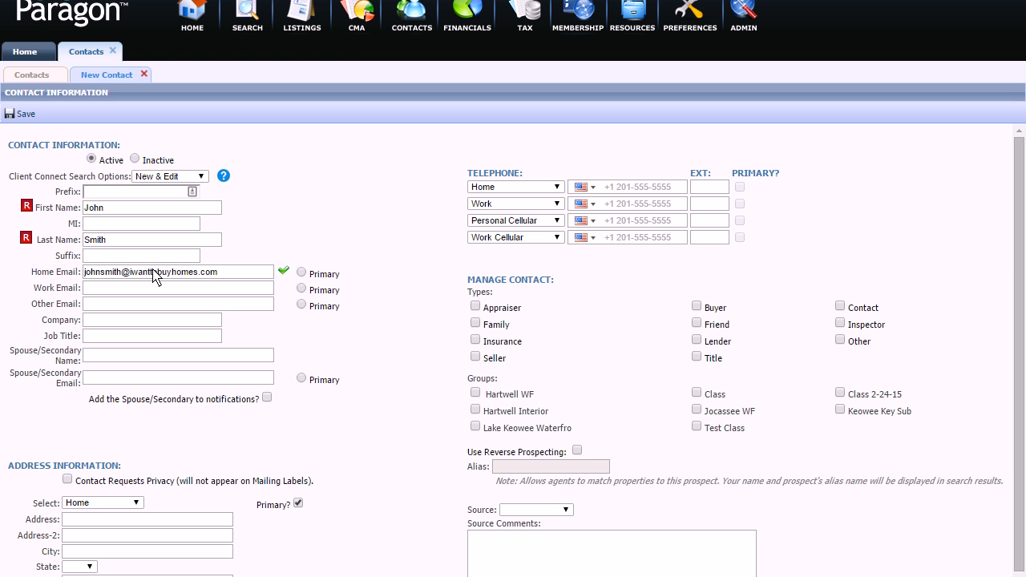
Step: Save the new contact and expand its Search Activity options
{"action": "left_click", "coordinate": [17, 117]}
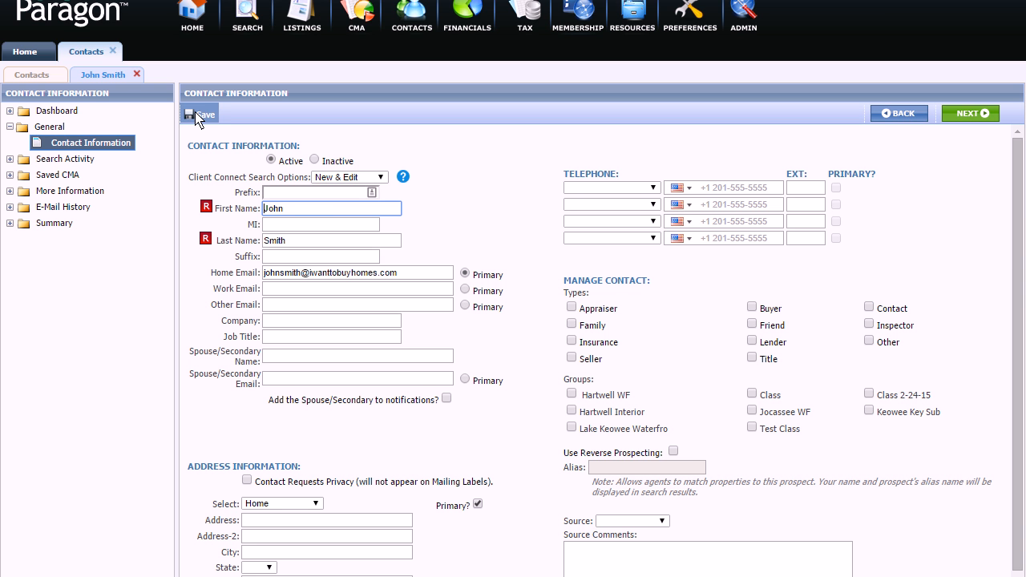
{"action": "left_click", "coordinate": [64, 158]}
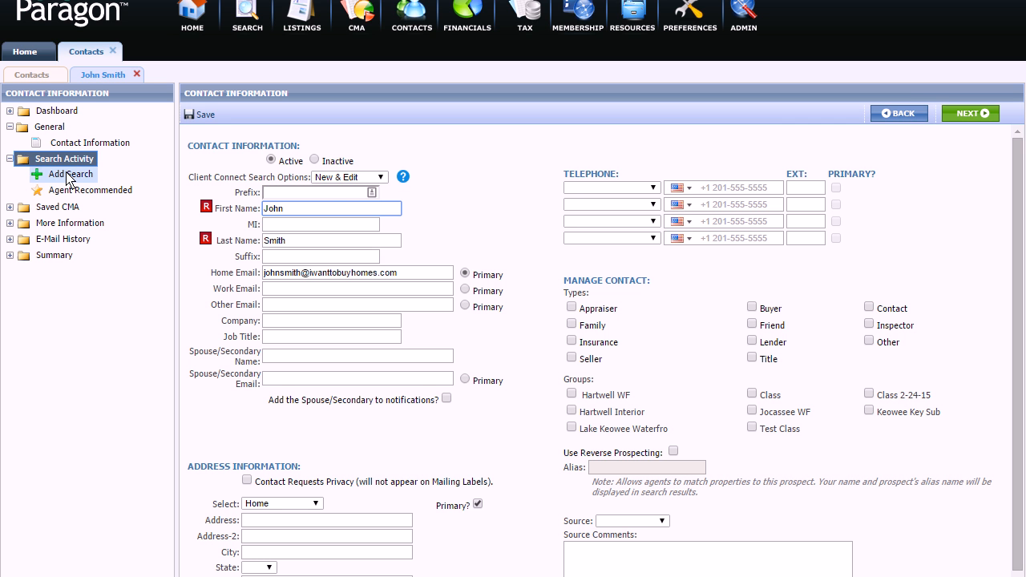
Step: Create a brand-new saved search for the contact using the RESIDENTIAL class
{"action": "left_click", "coordinate": [68, 176]}
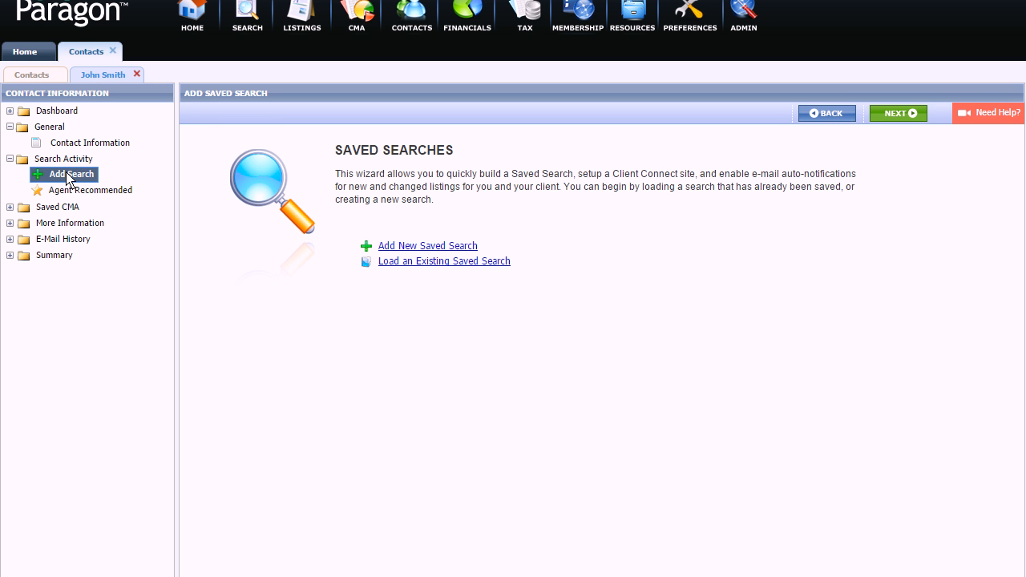
{"action": "left_click", "coordinate": [404, 248]}
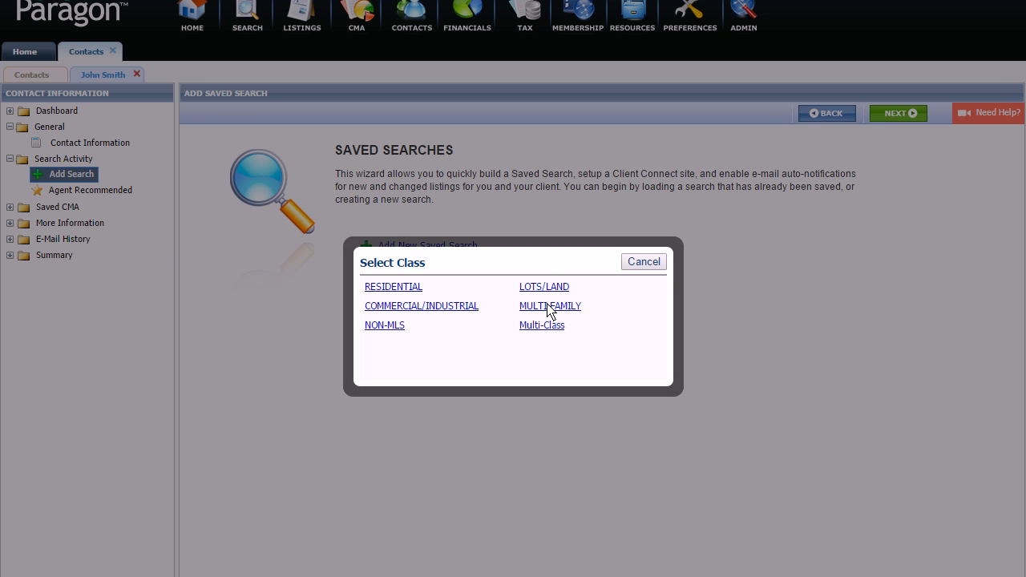
{"action": "left_click", "coordinate": [394, 286]}
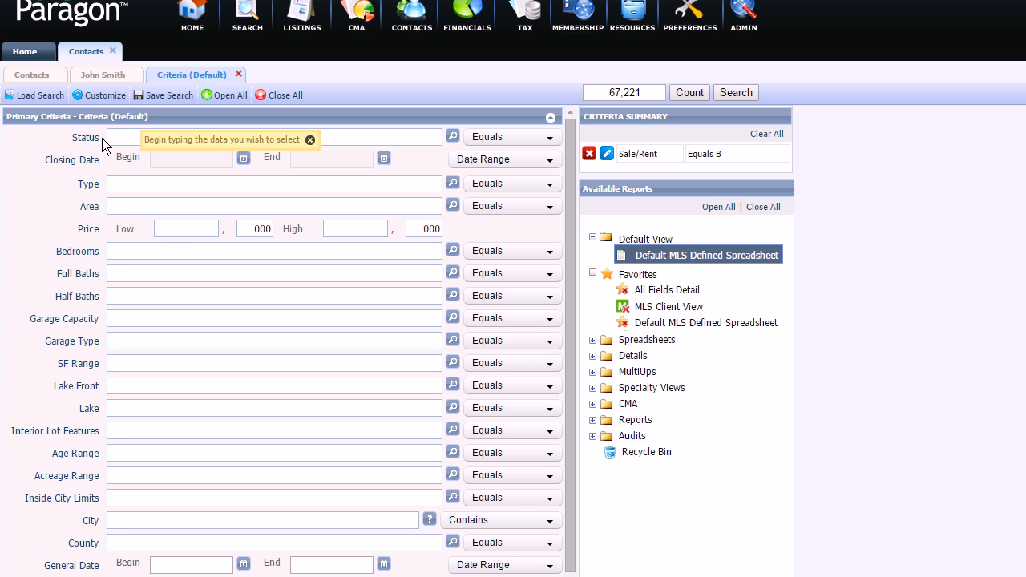
Step: Set criteria to Status ACT - Active, Type SF - Single Family, price 200 to 250
{"action": "type", "text": "ac"}
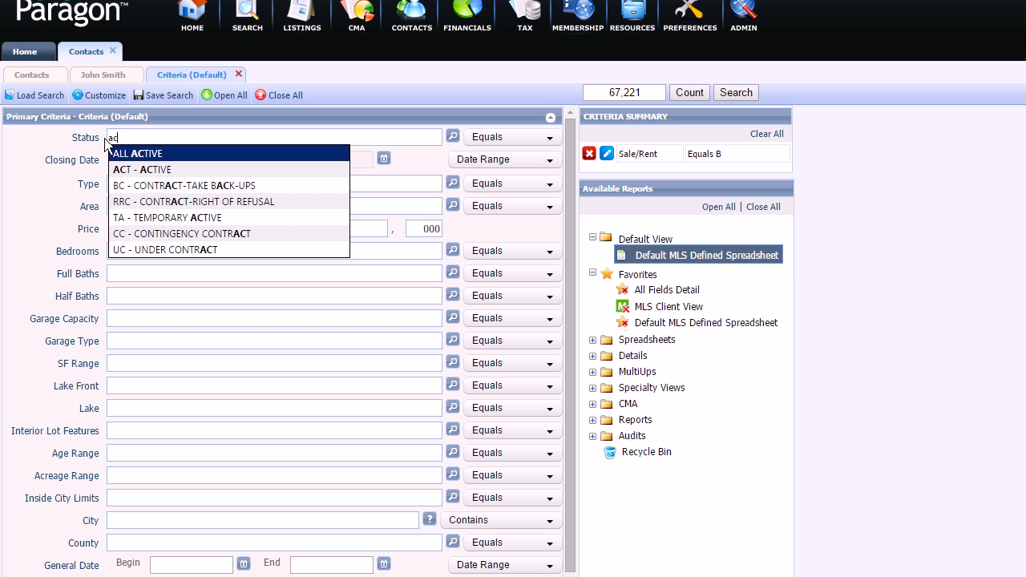
{"action": "left_click", "coordinate": [139, 169]}
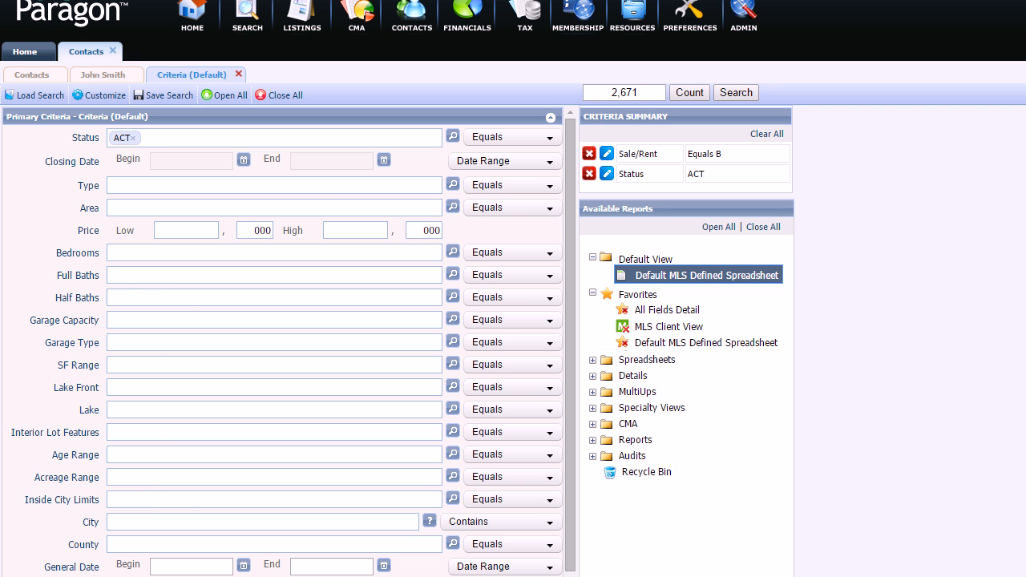
{"action": "left_click", "coordinate": [144, 193]}
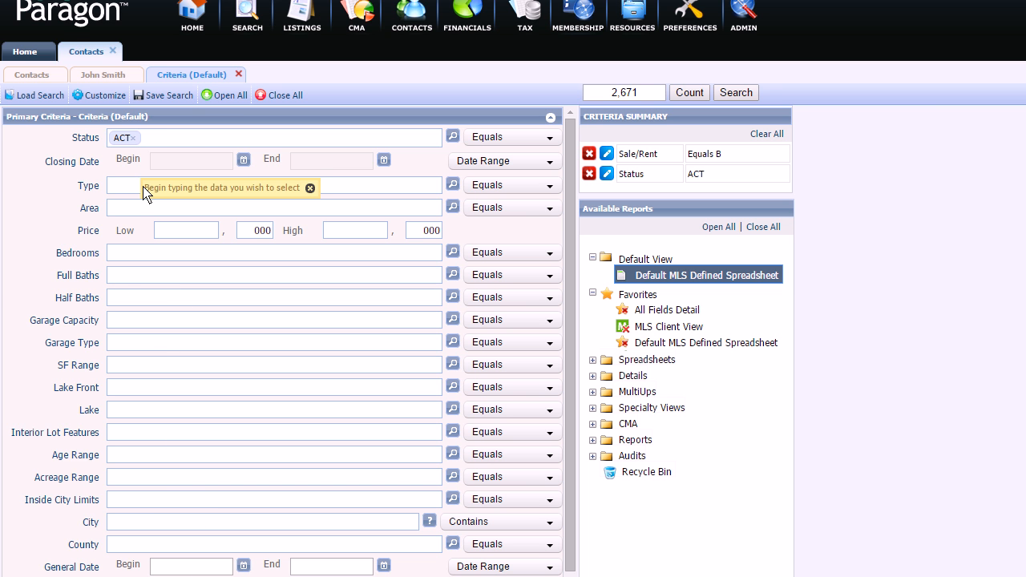
{"action": "type", "text": "singl"}
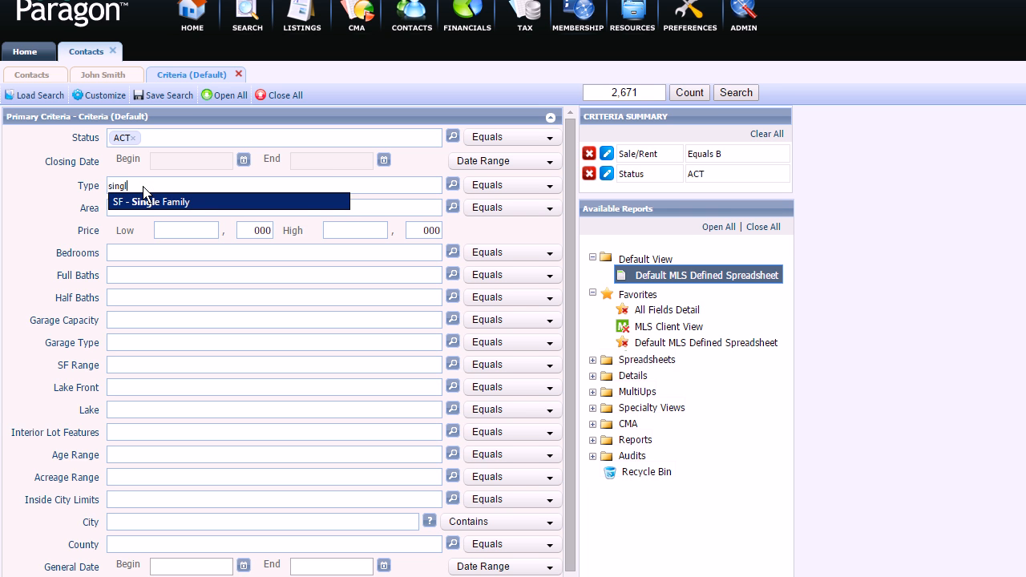
{"action": "left_click", "coordinate": [146, 205]}
{"action": "left_click", "coordinate": [181, 238]}
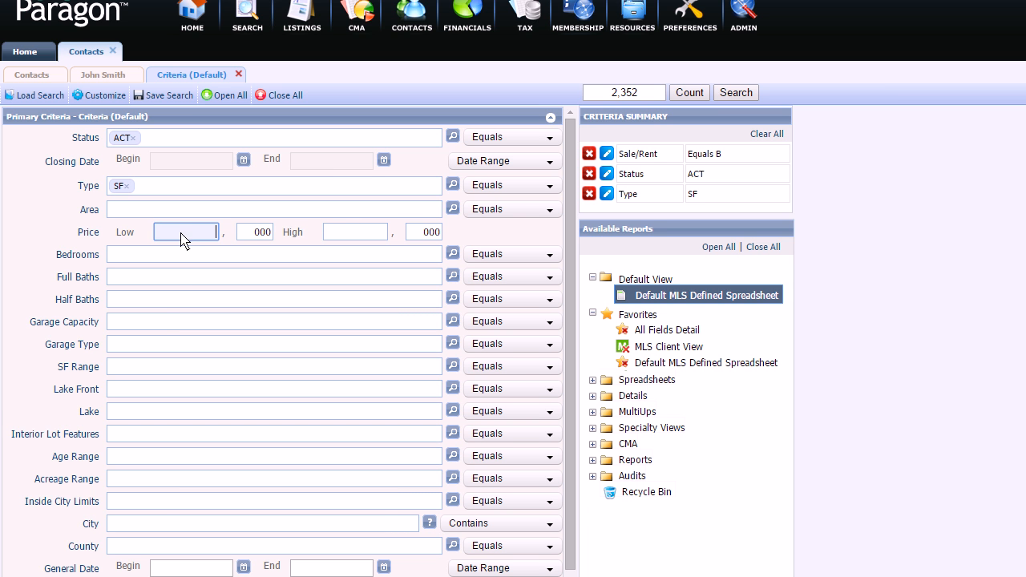
{"action": "type", "text": "200"}
{"action": "key", "text": "Tab"}
{"action": "type", "text": "250"}
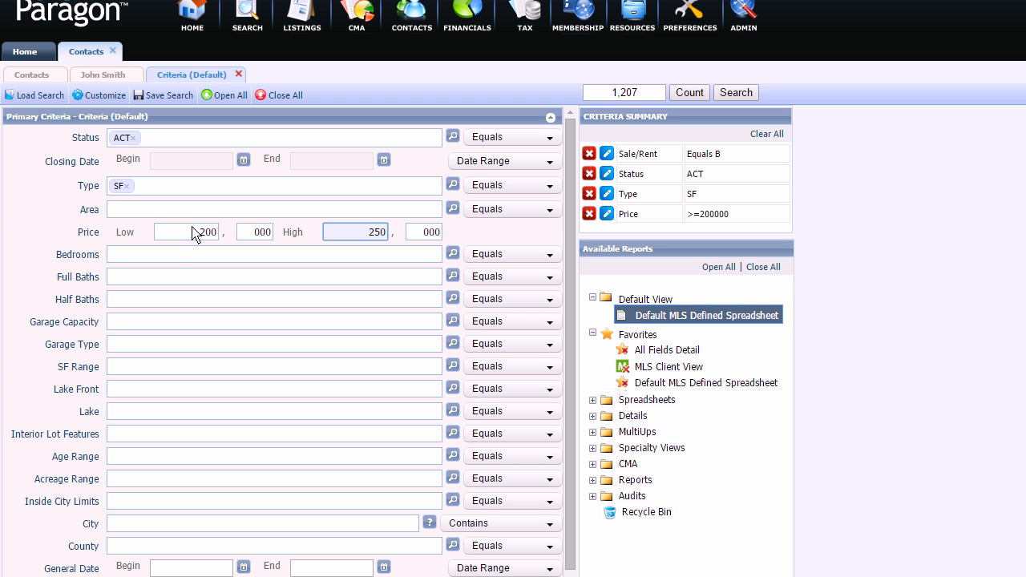
{"action": "key", "text": "Tab"}
Step: Require 3 bedrooms and 2 full baths in the search criteria
{"action": "left_click", "coordinate": [135, 261]}
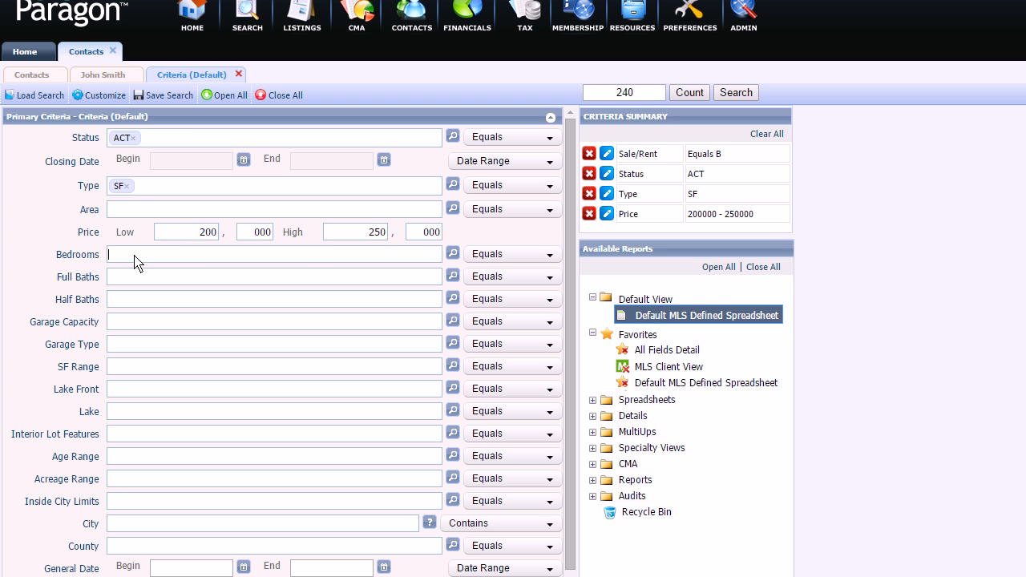
{"action": "type", "text": "3"}
{"action": "key", "text": "Return"}
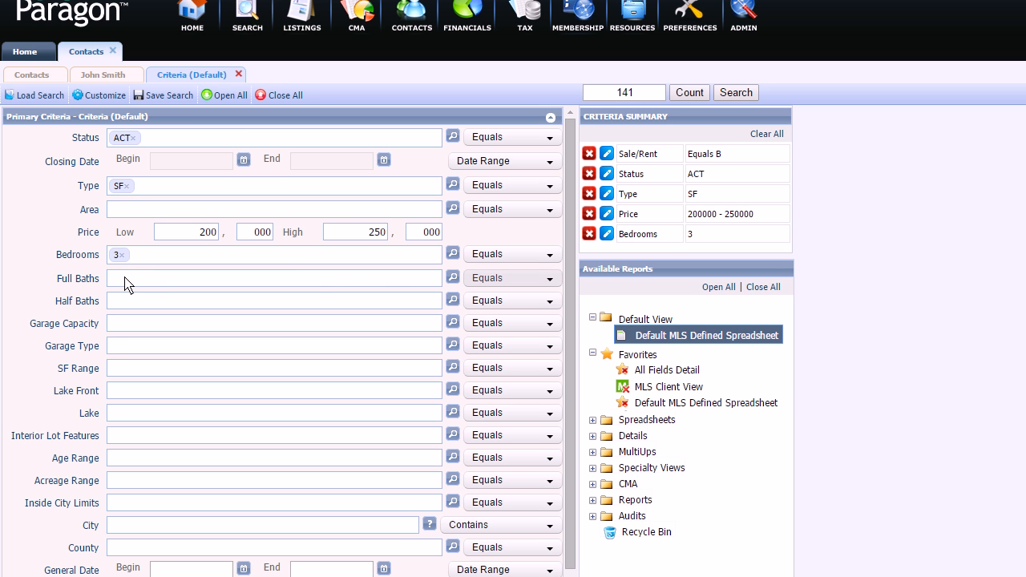
{"action": "left_click", "coordinate": [127, 279]}
{"action": "type", "text": "2"}
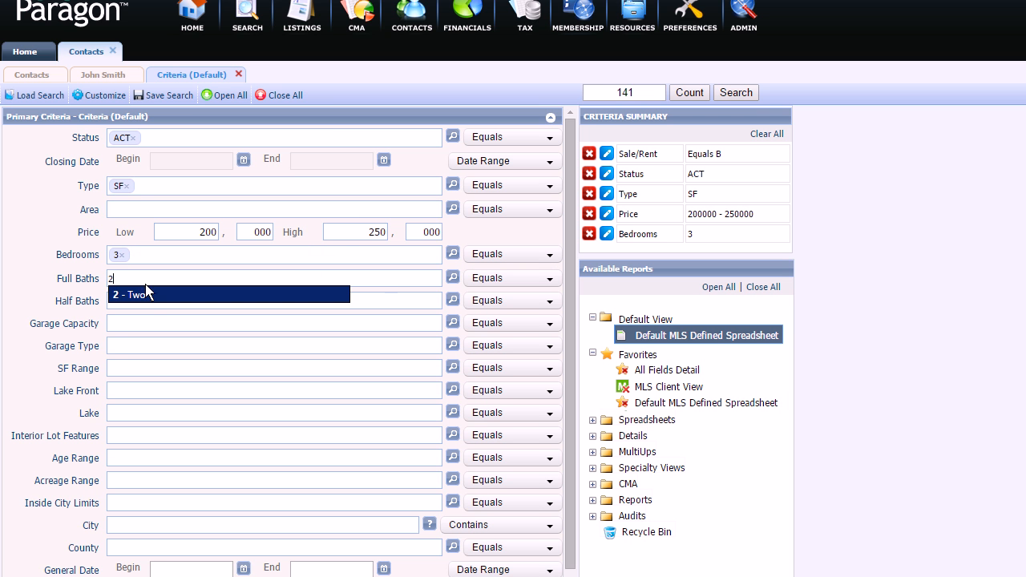
{"action": "left_click", "coordinate": [145, 299]}
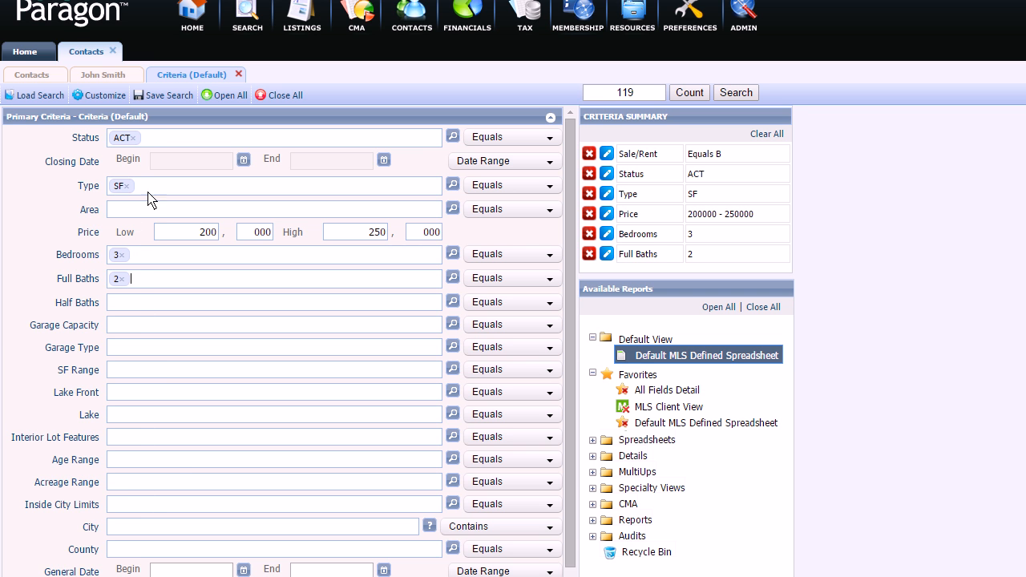
Step: Save the criteria as a new saved search with Save Search As
{"action": "left_click", "coordinate": [168, 96]}
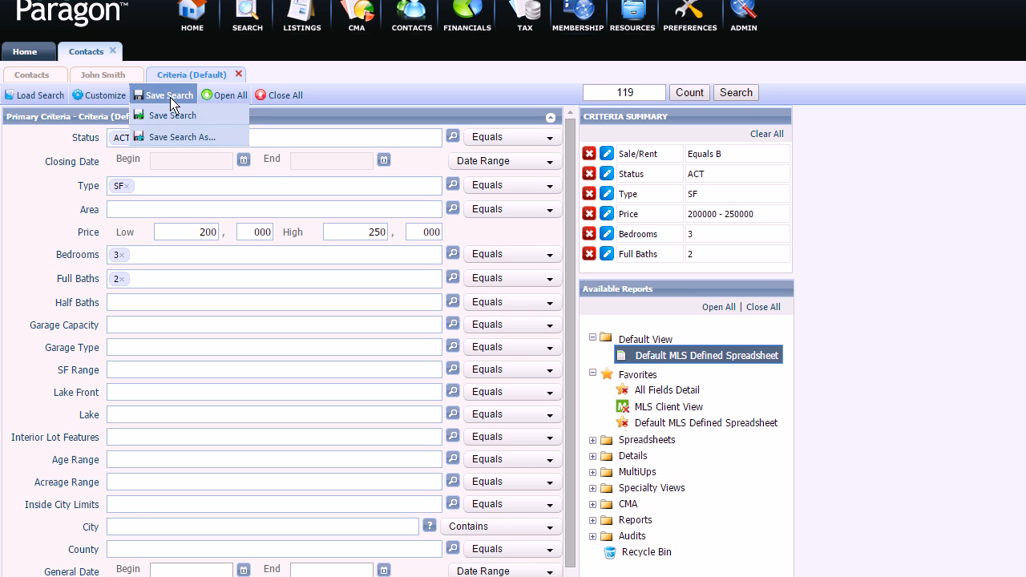
{"action": "left_click", "coordinate": [166, 138]}
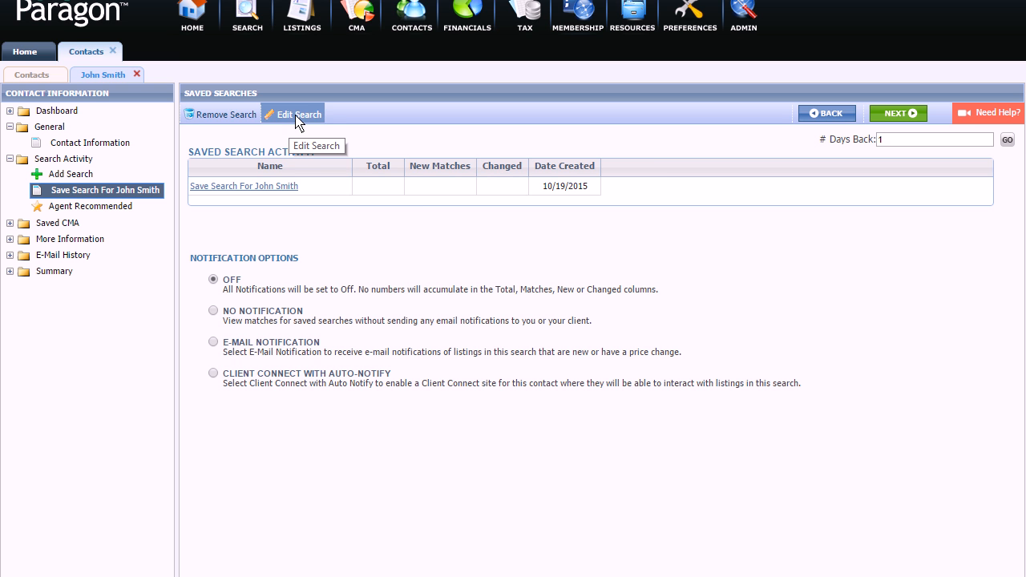
Step: Choose No Notification under the saved search's Notification Options
{"action": "mouse_move", "coordinate": [245, 119]}
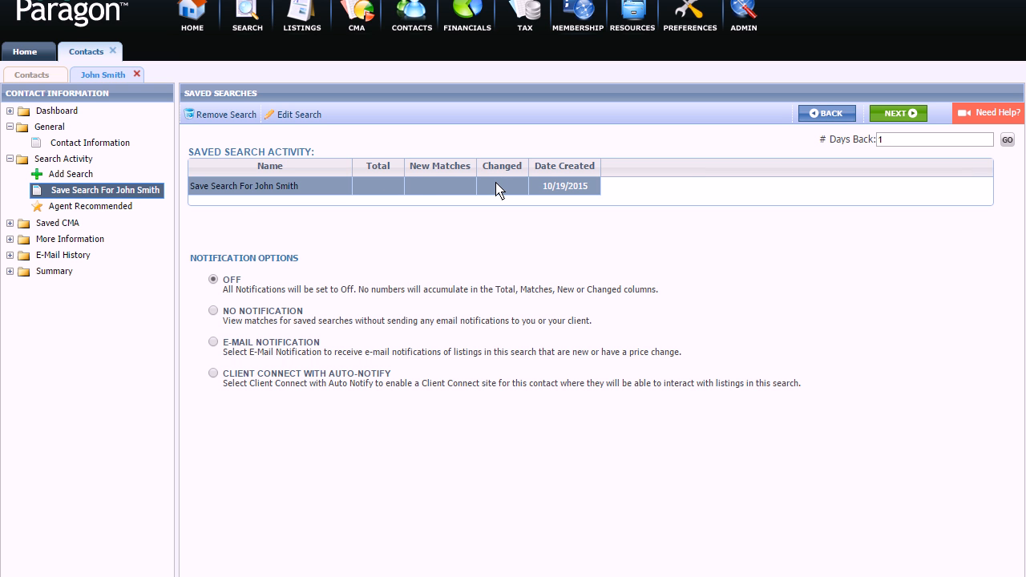
{"action": "left_click", "coordinate": [214, 312]}
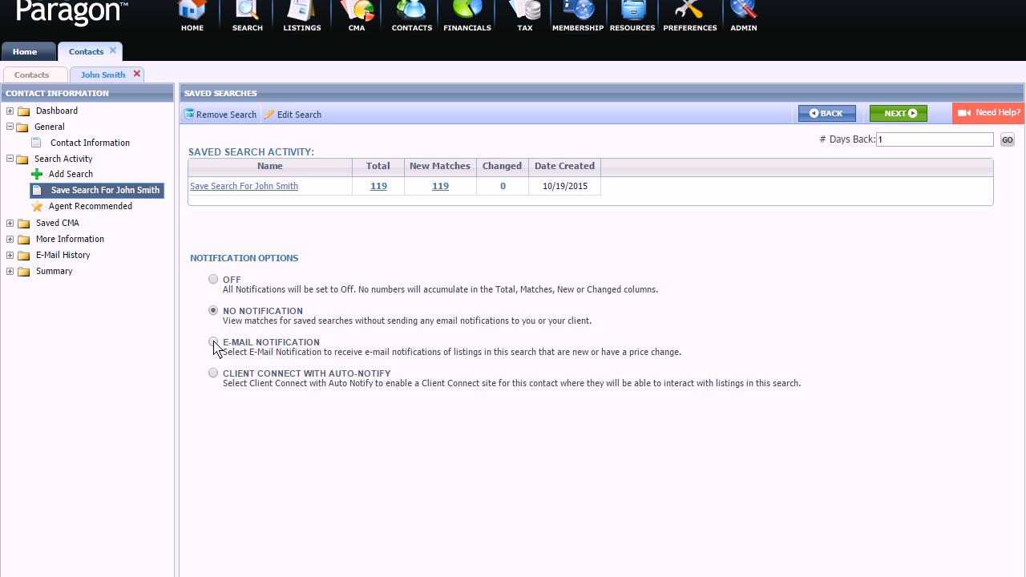
Step: Switch the saved search's notification option to E-Mail Notification
{"action": "left_click", "coordinate": [214, 342]}
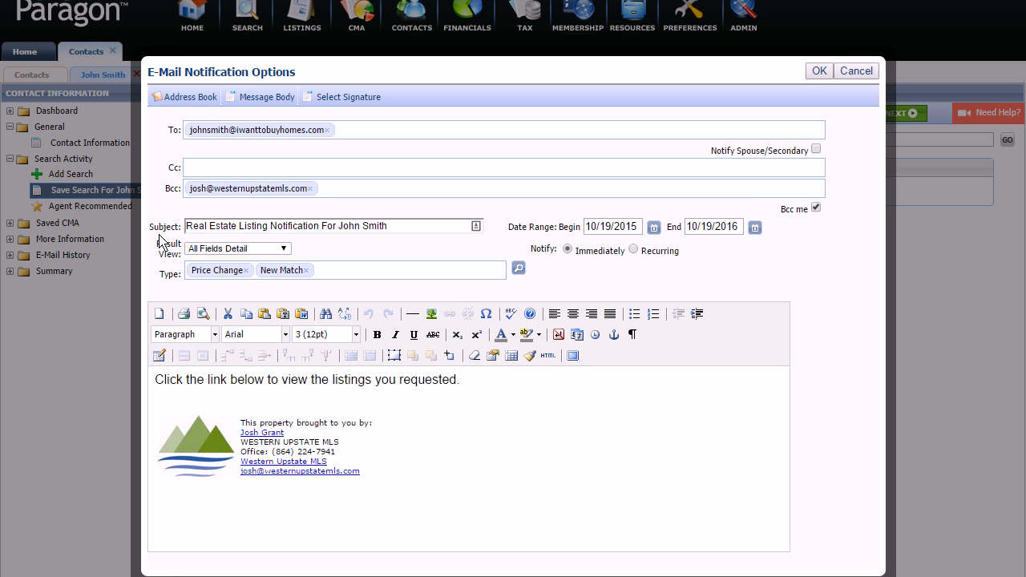
Step: Set the notification Result View to MLS Client View
{"action": "left_click", "coordinate": [218, 250]}
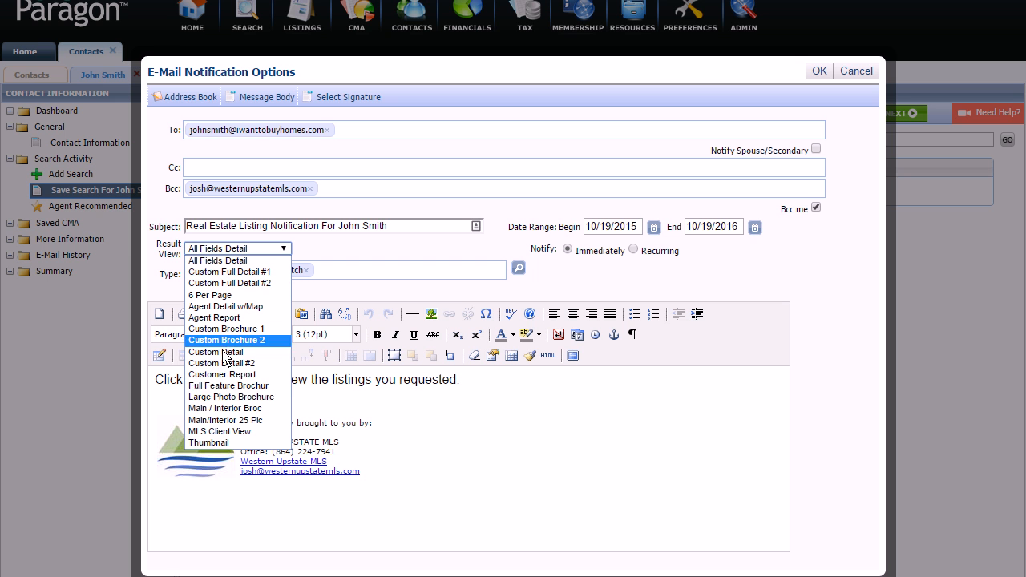
{"action": "left_click", "coordinate": [225, 433]}
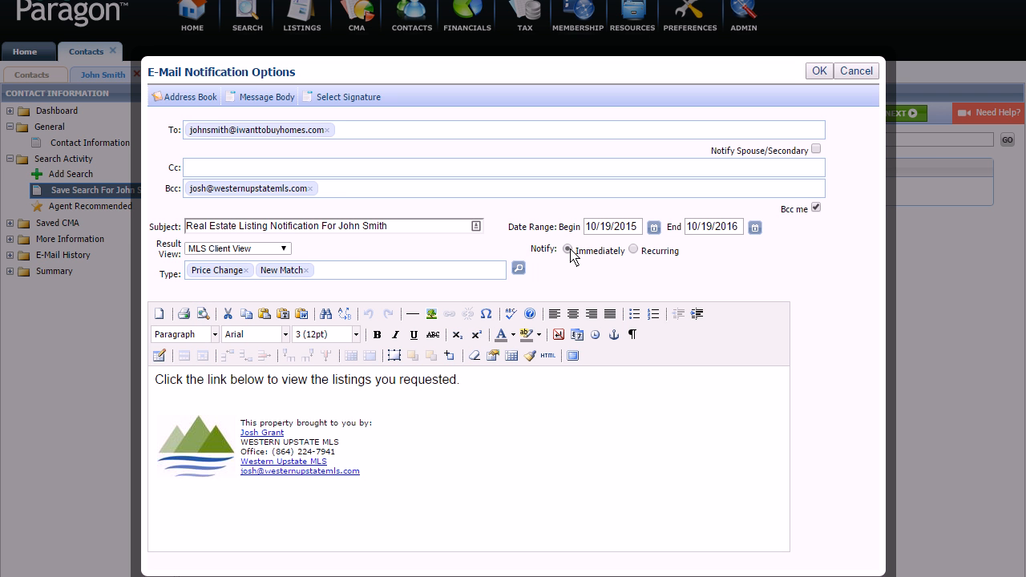
Step: Make the e-mail notification recur daily, every 1 day, at 4 PM
{"action": "left_click", "coordinate": [633, 250]}
{"action": "left_click", "coordinate": [705, 252]}
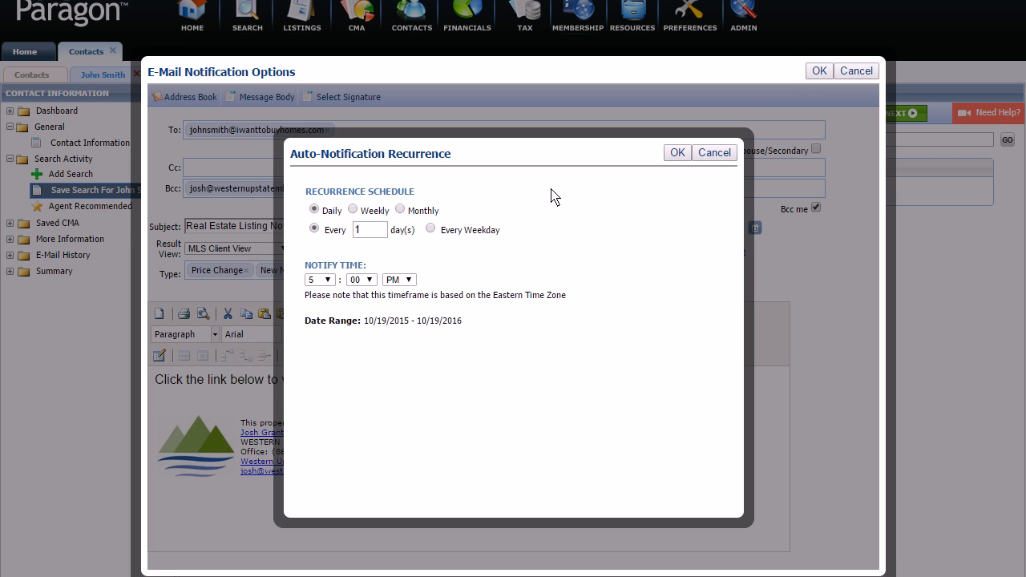
{"action": "left_click", "coordinate": [327, 280]}
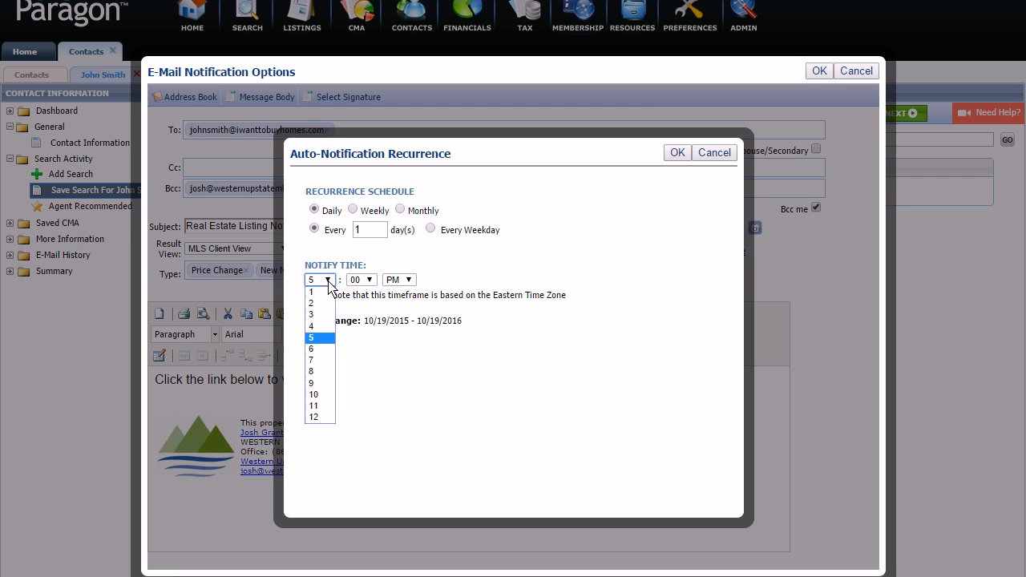
{"action": "left_click", "coordinate": [321, 327]}
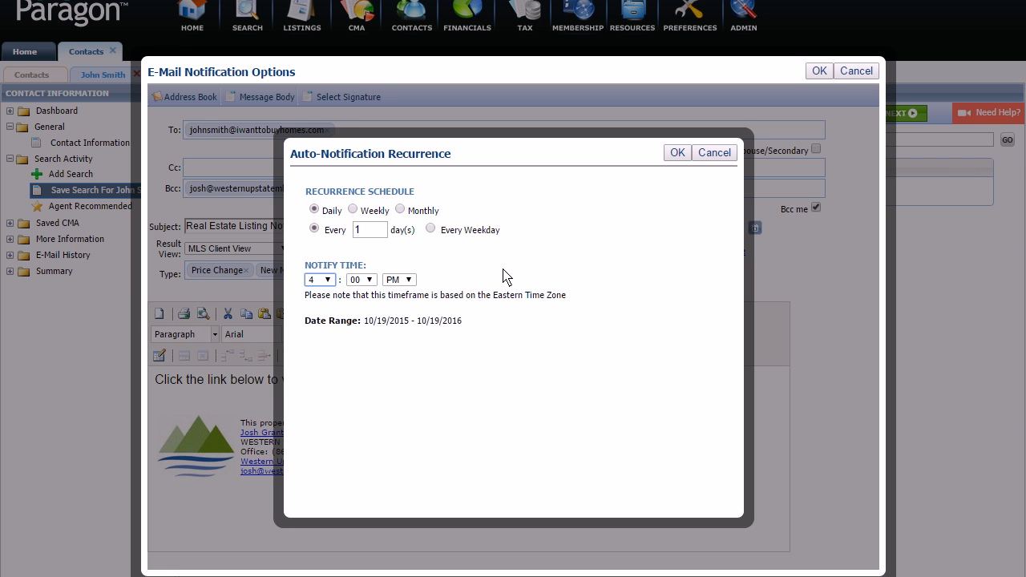
{"action": "left_click", "coordinate": [677, 154]}
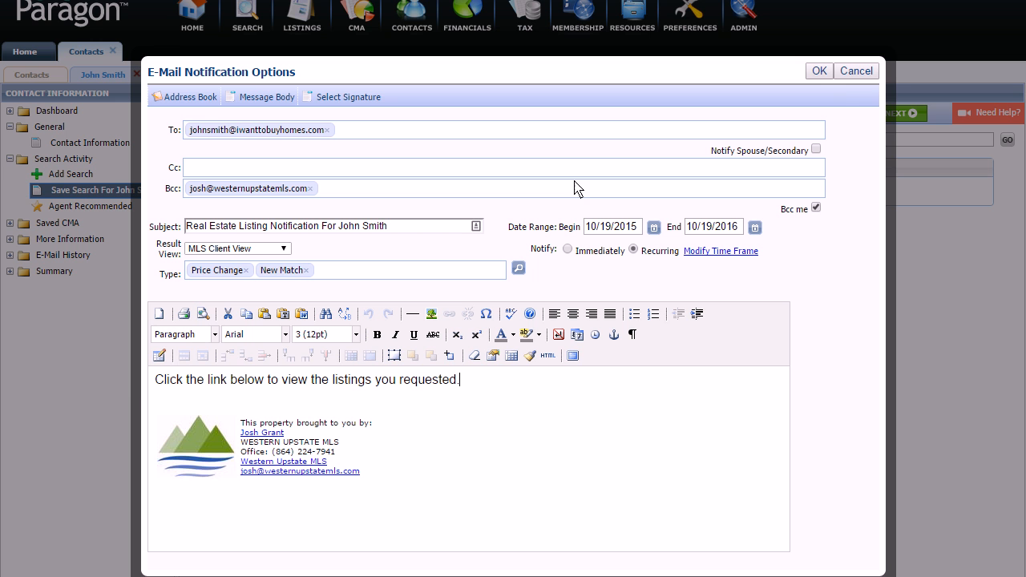
Step: Confirm the e-mail notification options so E-Mail Notification 1 is attached to the saved search
{"action": "left_click", "coordinate": [818, 72]}
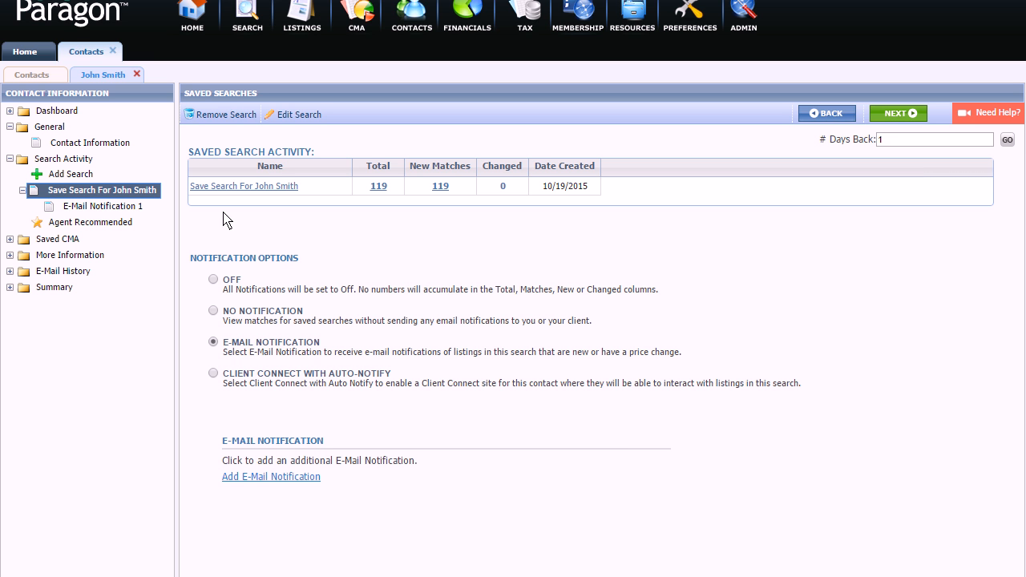
Step: Change E-Mail Notification 1's daily send time from 4:00 PM to 5:00 PM and save it
{"action": "left_click", "coordinate": [90, 207]}
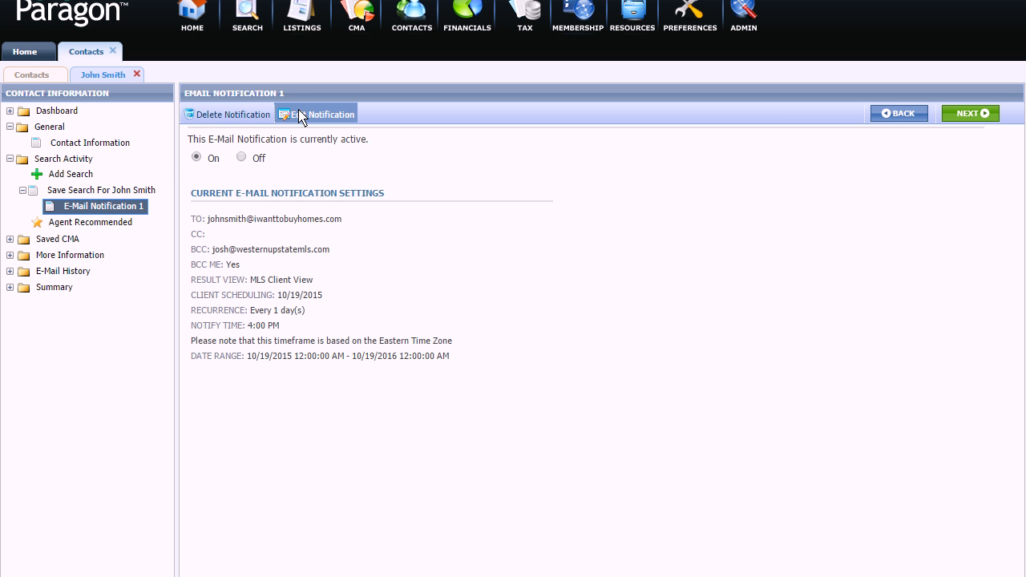
{"action": "left_click", "coordinate": [312, 117]}
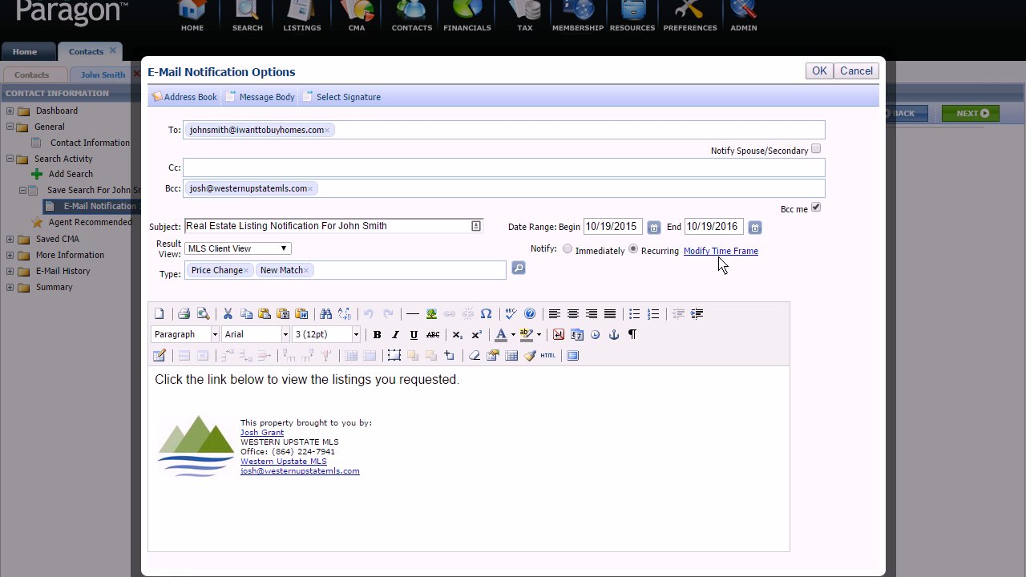
{"action": "left_click", "coordinate": [720, 252]}
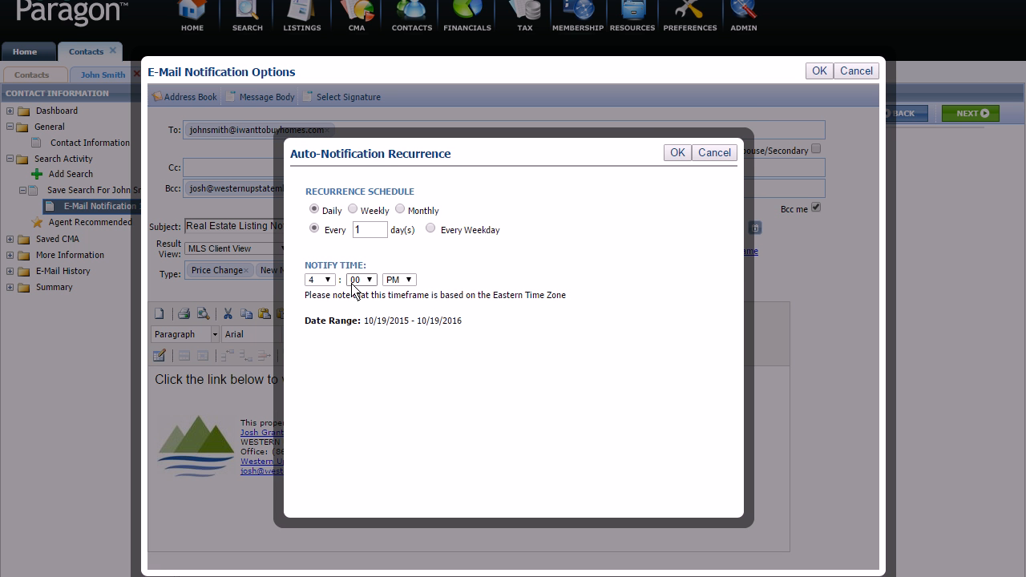
{"action": "left_click", "coordinate": [327, 279]}
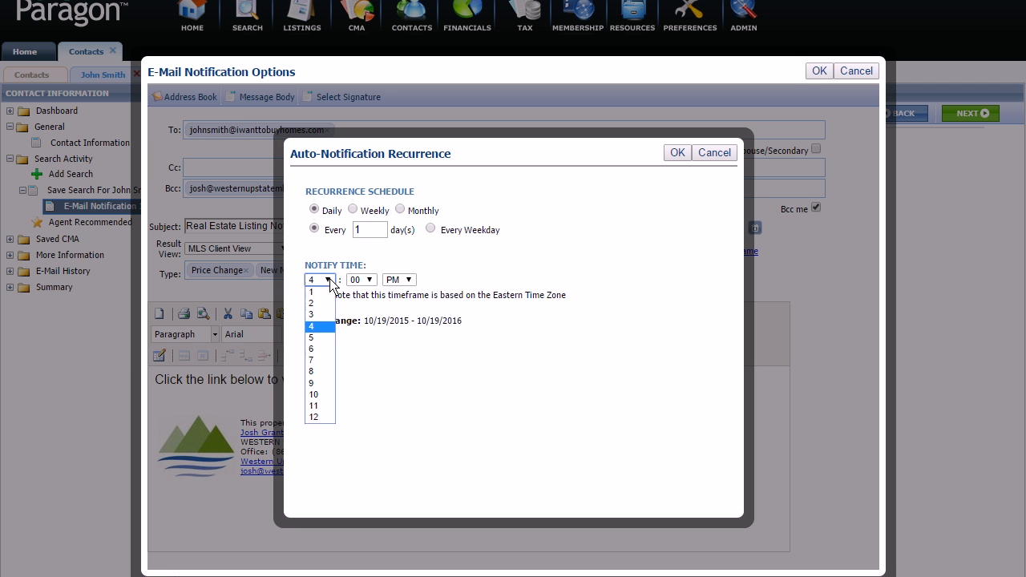
{"action": "left_click", "coordinate": [320, 337]}
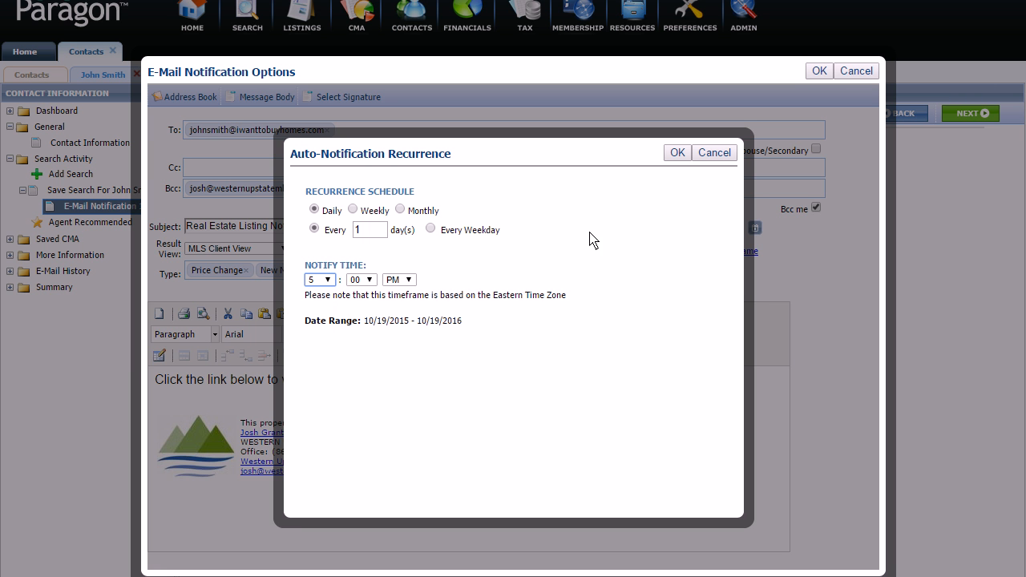
{"action": "left_click", "coordinate": [678, 155]}
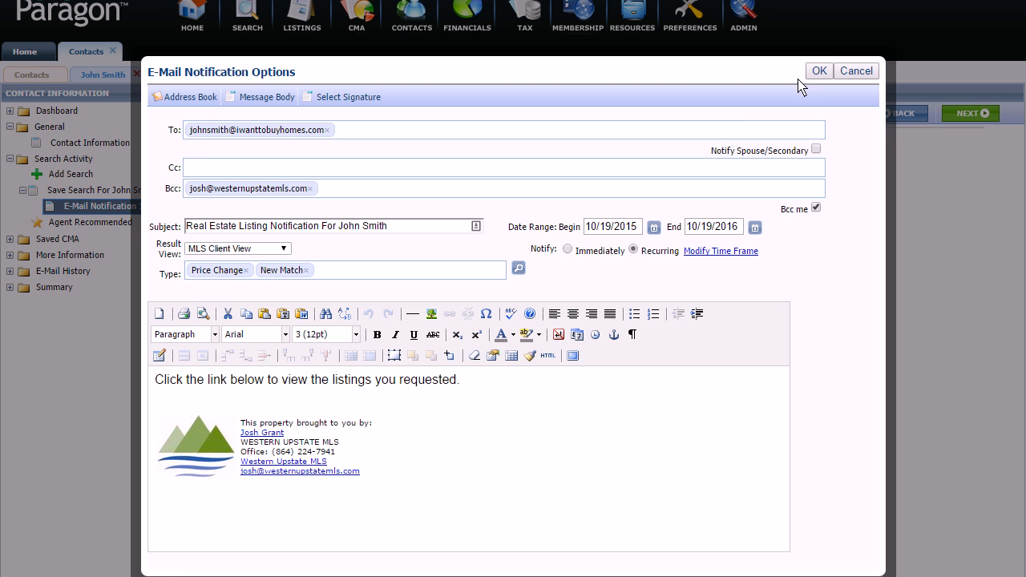
{"action": "left_click", "coordinate": [817, 72]}
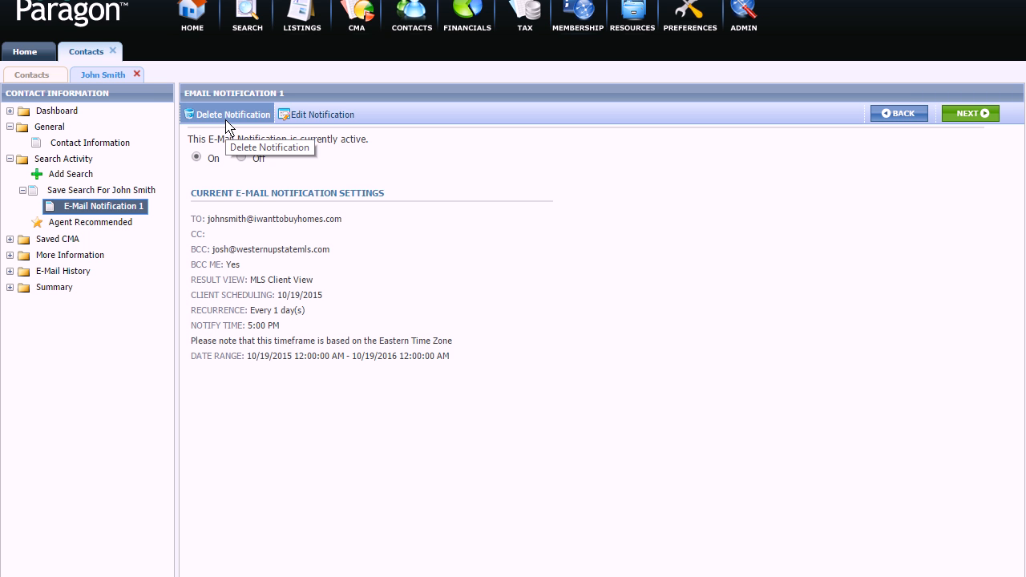
{"action": "left_click", "coordinate": [108, 196]}
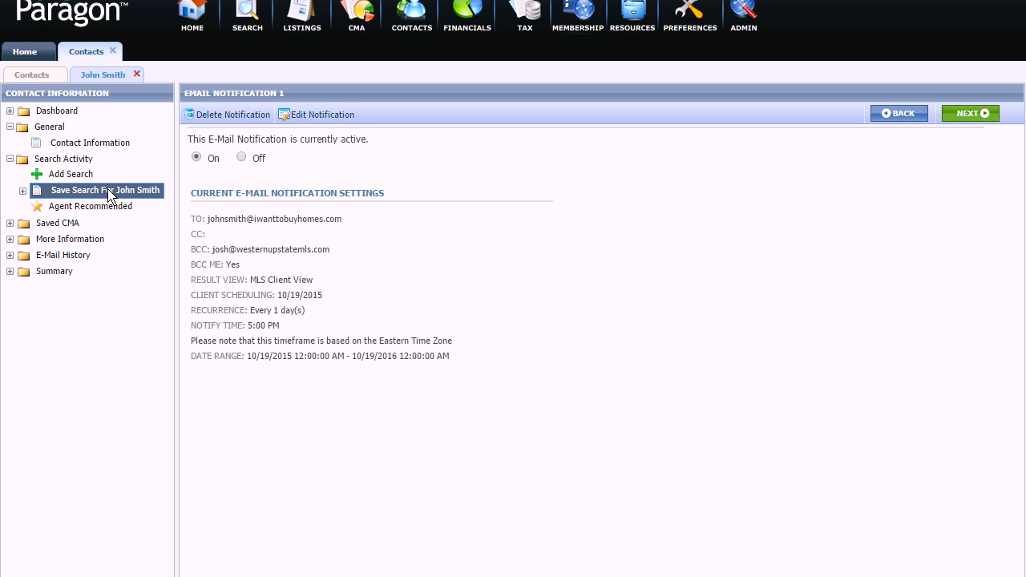